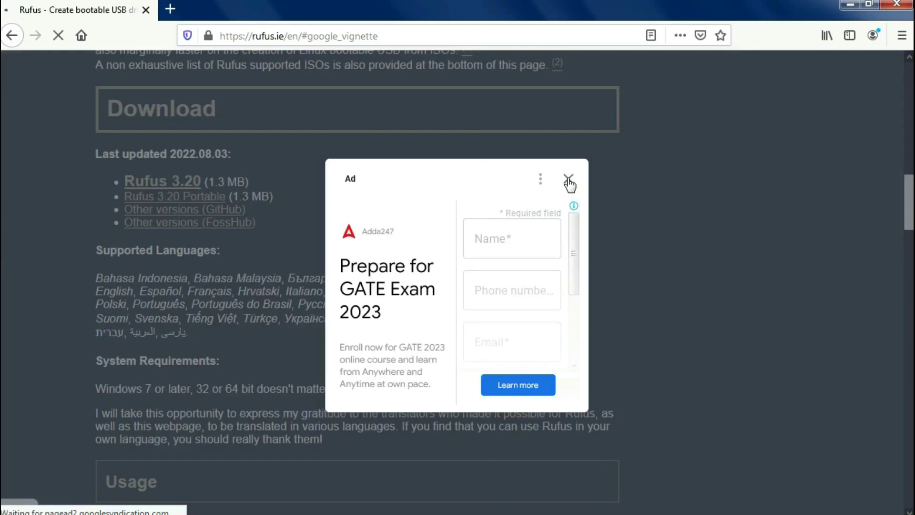
- Dismiss the ad on the Rufus website, then download and save rufus-3.20.exe
left_click(568, 179)
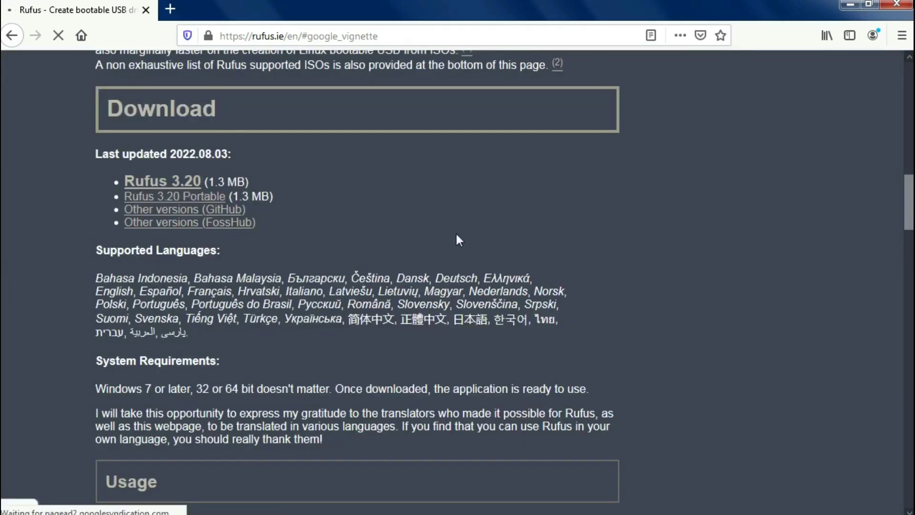
left_click(180, 197)
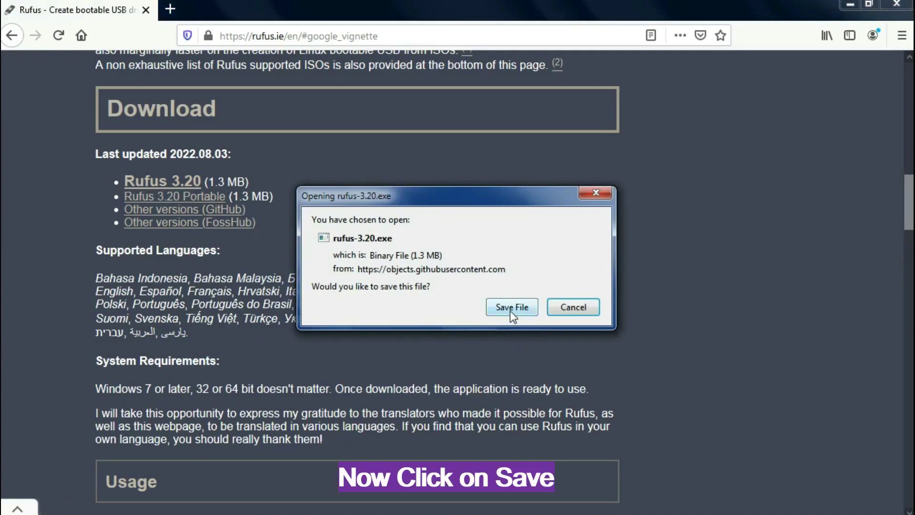
left_click(511, 310)
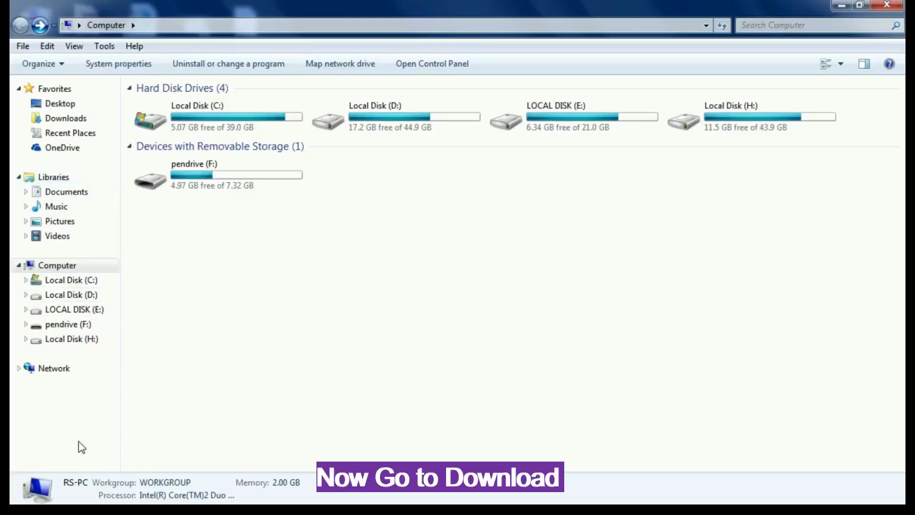
- Launch rufus-3.20(1) from the Downloads folder and move its window slightly lower on the desktop
left_click(66, 118)
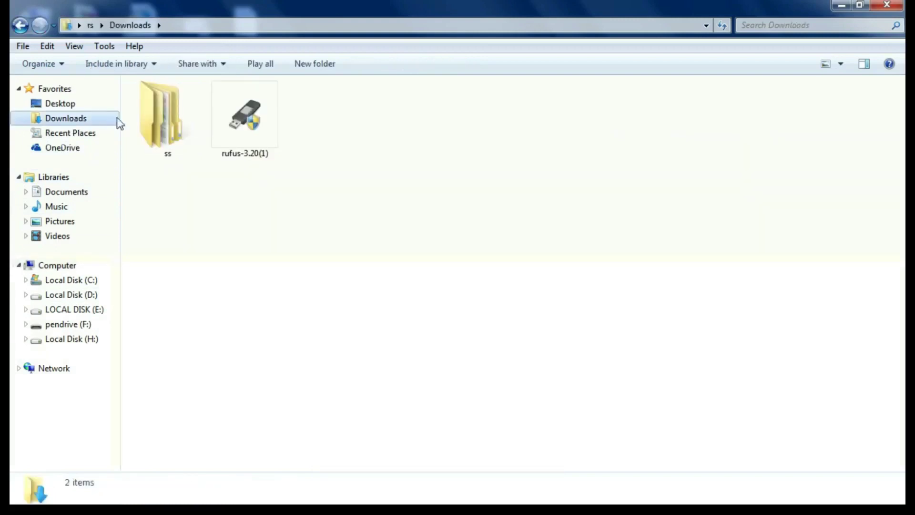
right_click(230, 121)
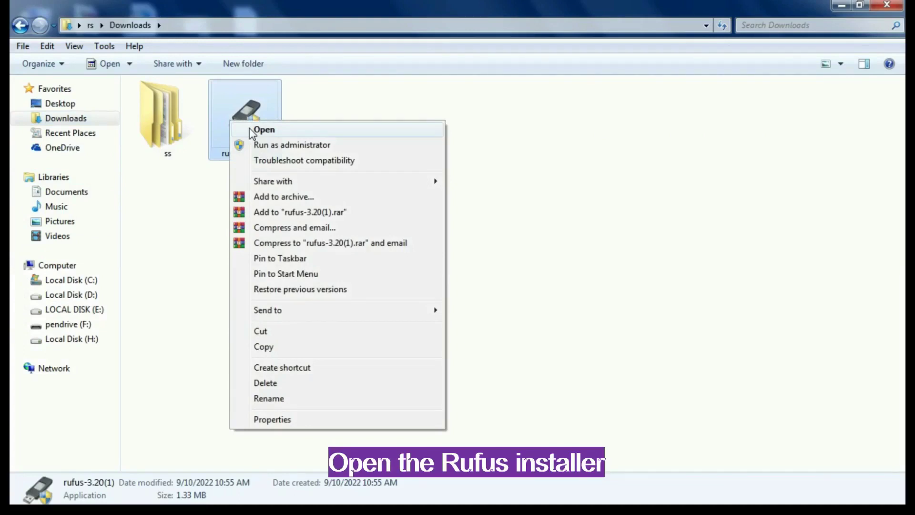
left_click(250, 128)
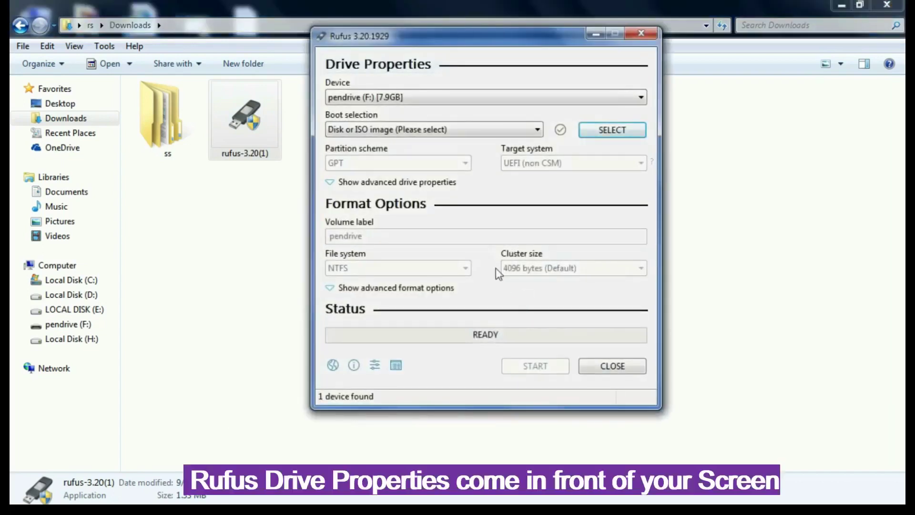
left_click_drag(456, 39, 462, 92)
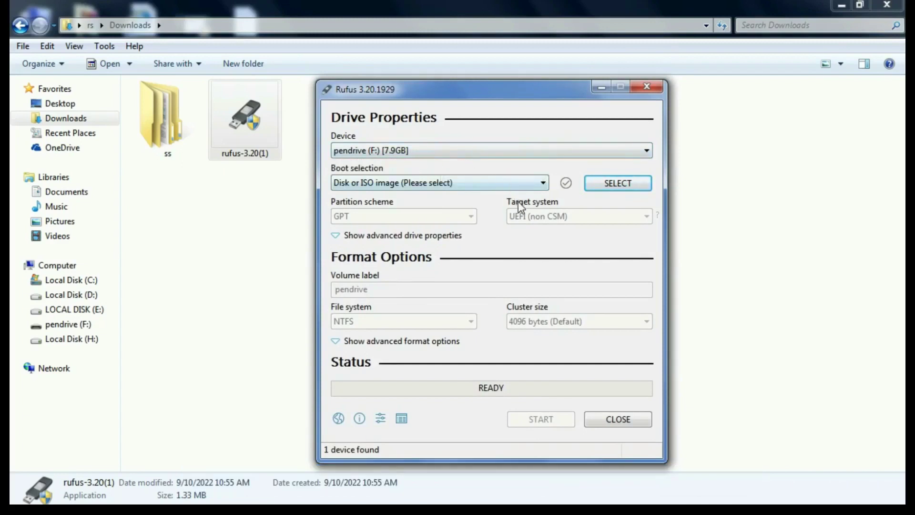
- Set the boot selection to Disk or ISO image and load the en_windows_10_ultimate_x64_dvd image
left_click(544, 184)
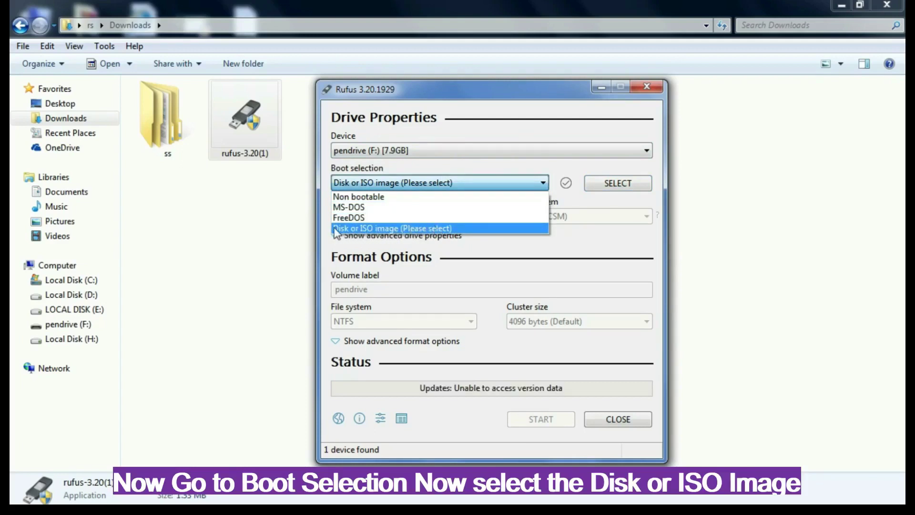
left_click(391, 229)
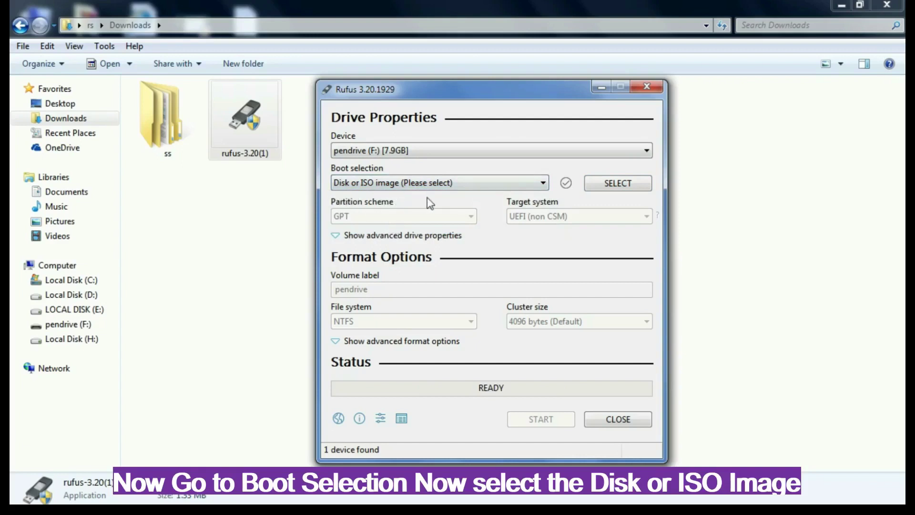
left_click(614, 182)
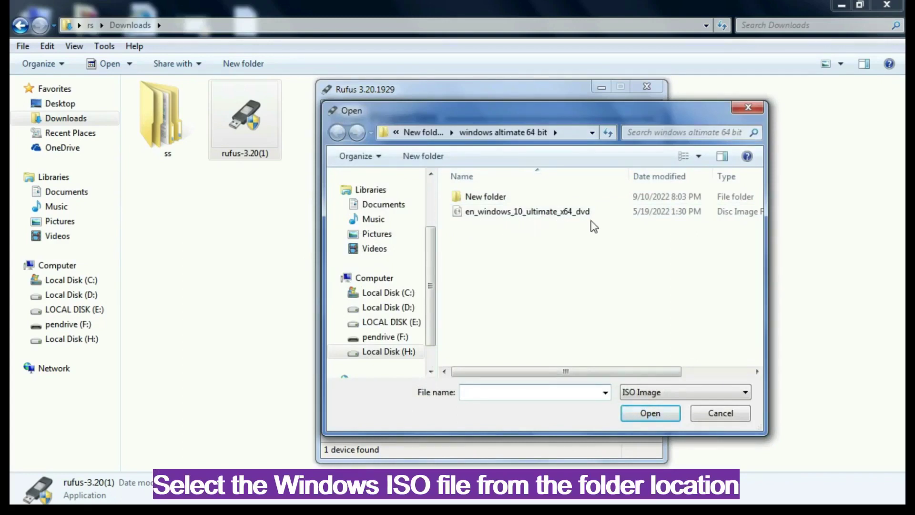
left_click(557, 213)
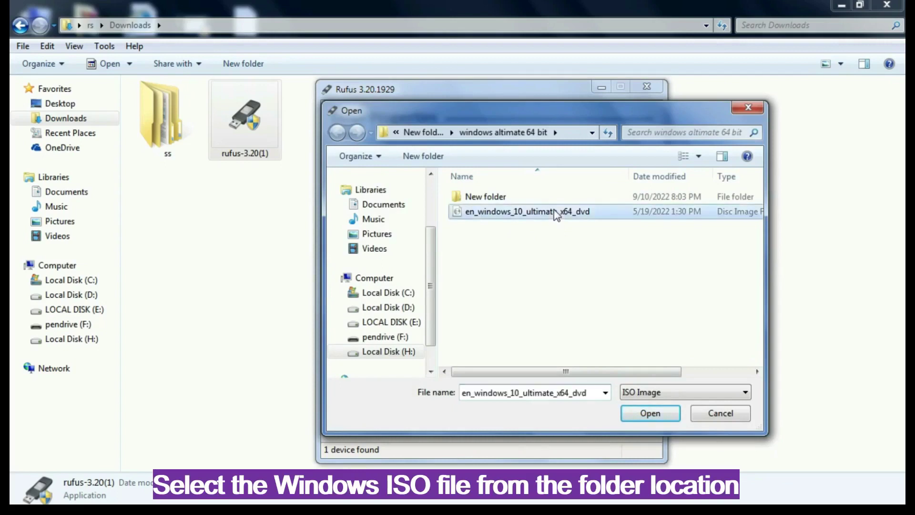
left_click(652, 415)
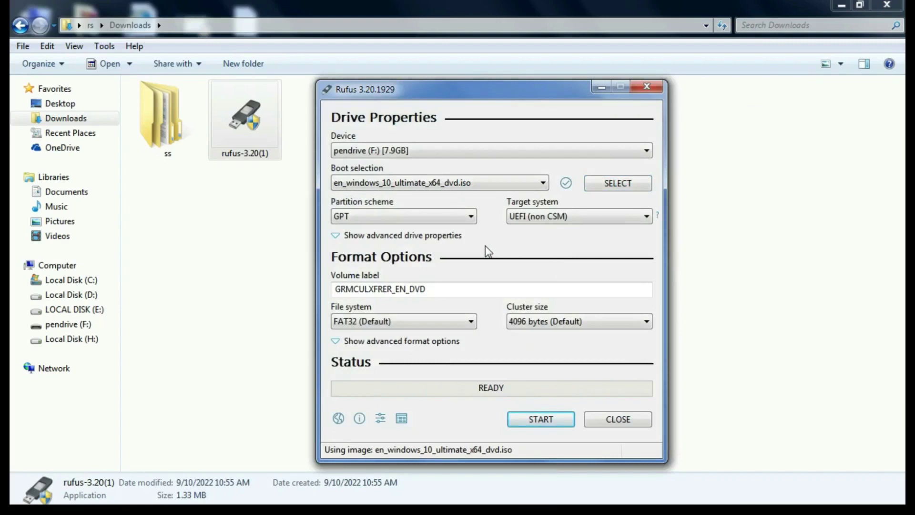
- Set the partition scheme to MBR and replace the volume label with "windows 10"
left_click(471, 217)
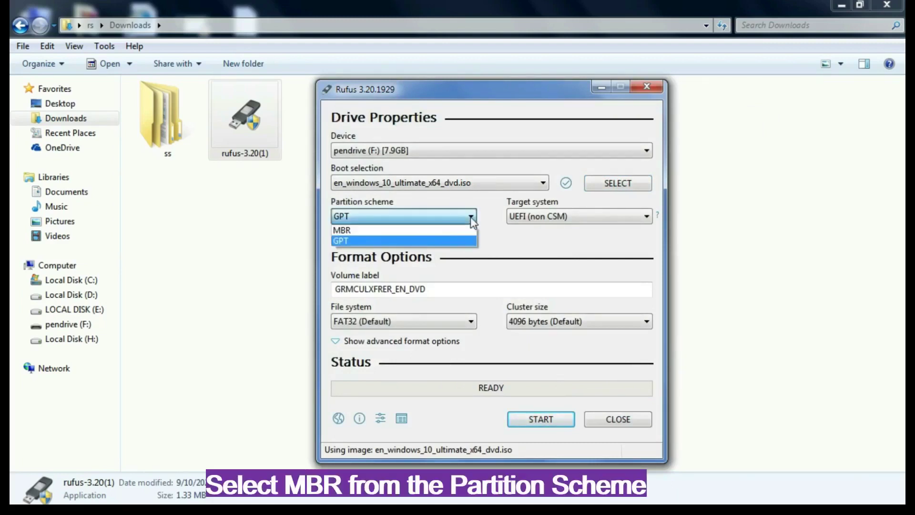
left_click(343, 231)
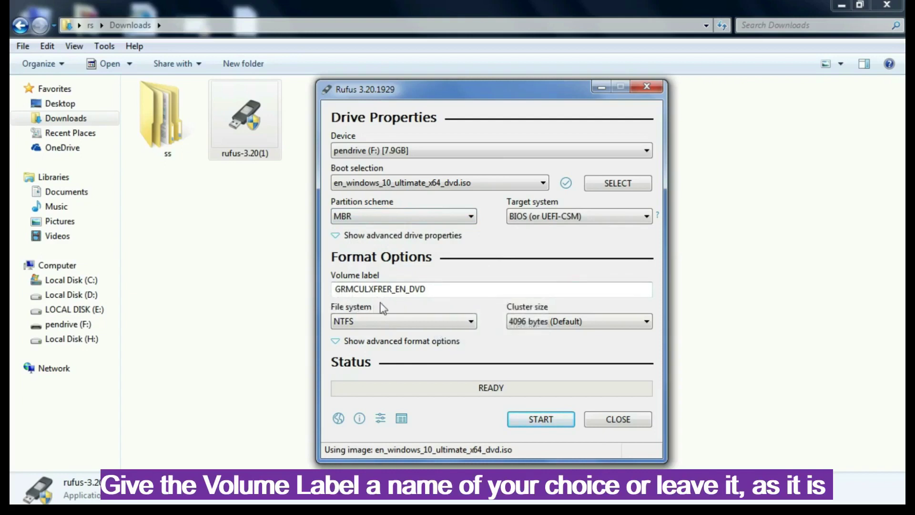
left_click(430, 291)
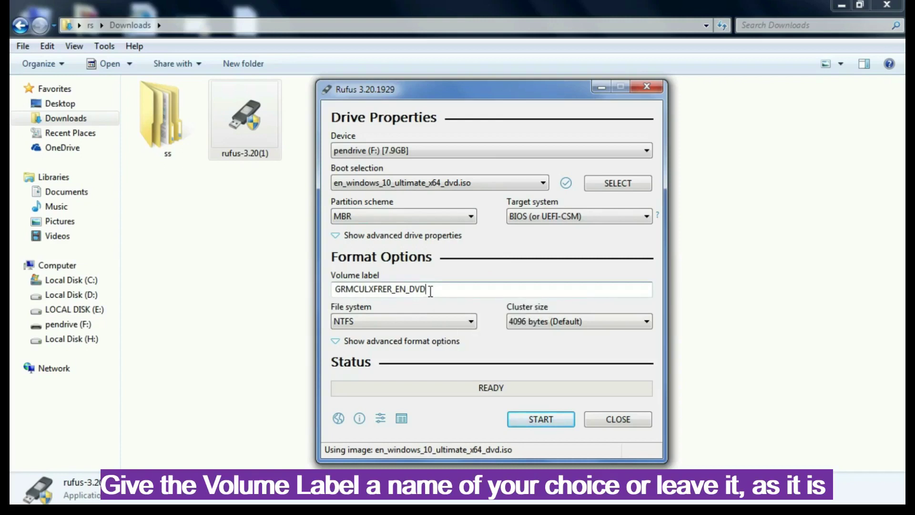
key("BackSpace")
key("BackSpace")
key("BackSpace")
key("BackSpace")
key("BackSpace")
key("BackSpace")
key("BackSpace")
key("BackSpace")
key("BackSpace")
key("BackSpace")
key("BackSpace")
key("BackSpace")
key("BackSpace")
key("BackSpace")
key("BackSpace")
key("BackSpace")
key("BackSpace")
key("BackSpace")
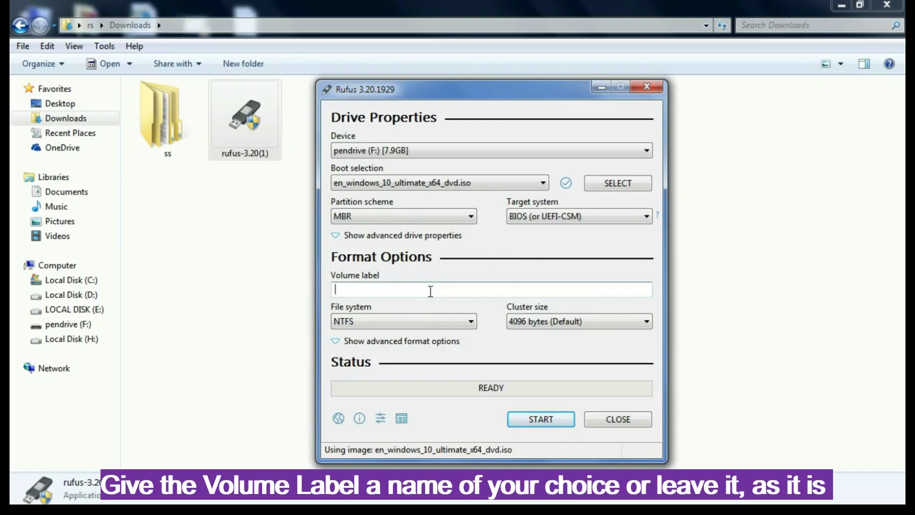
type("windows 10")
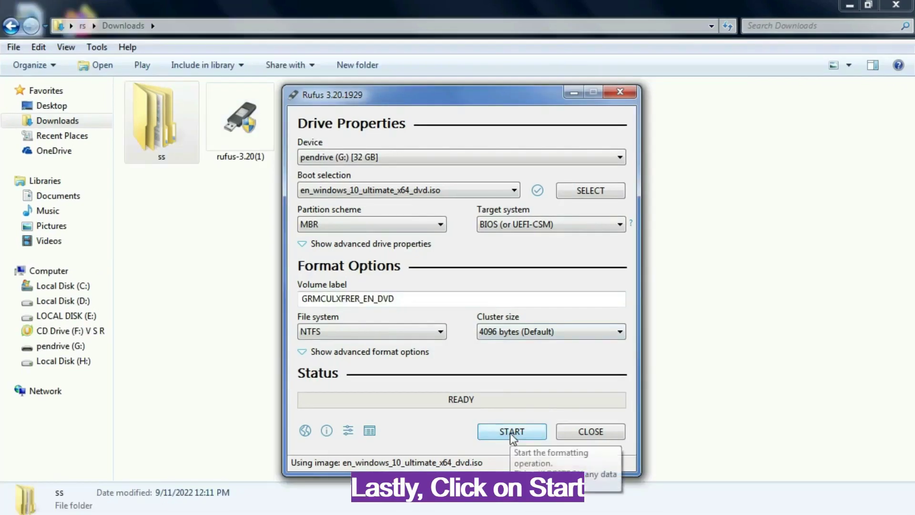
- Write the Windows ISO to the 32 GB pendrive, accepting that its data is erased, and close Rufus once finished
left_click(510, 432)
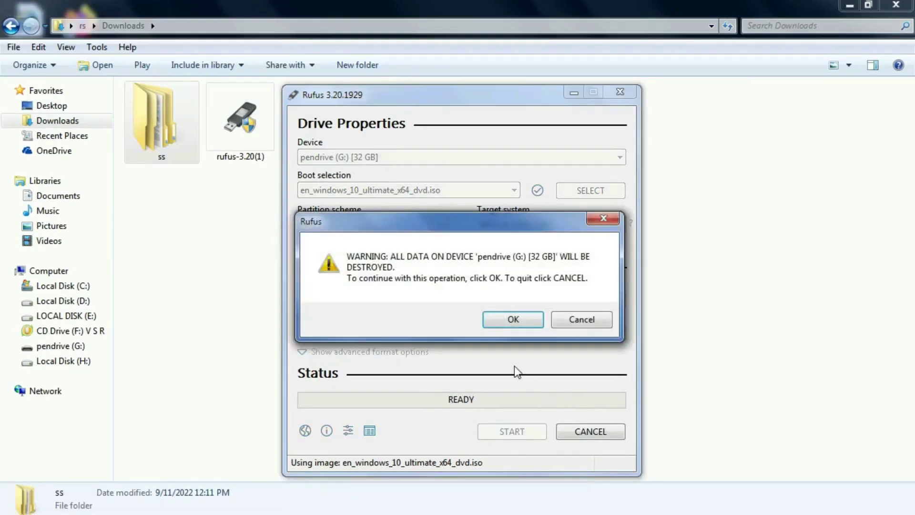
left_click(503, 319)
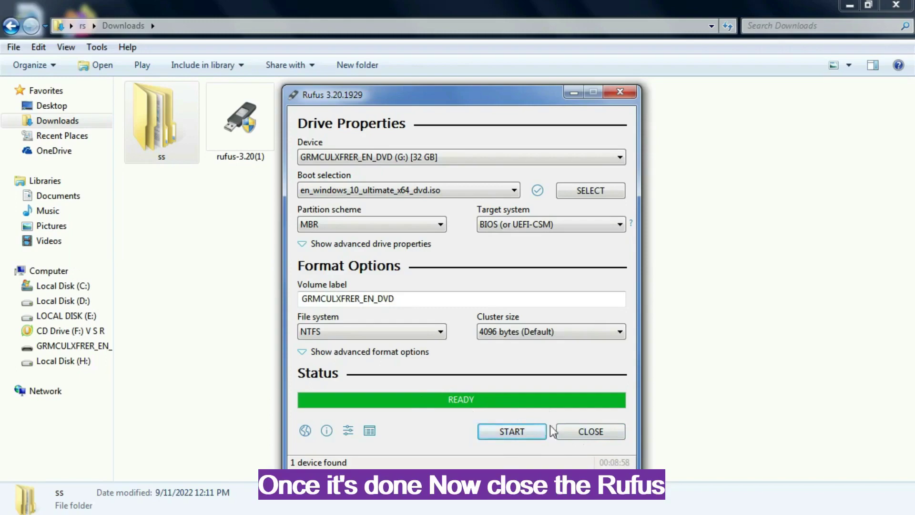
left_click(575, 431)
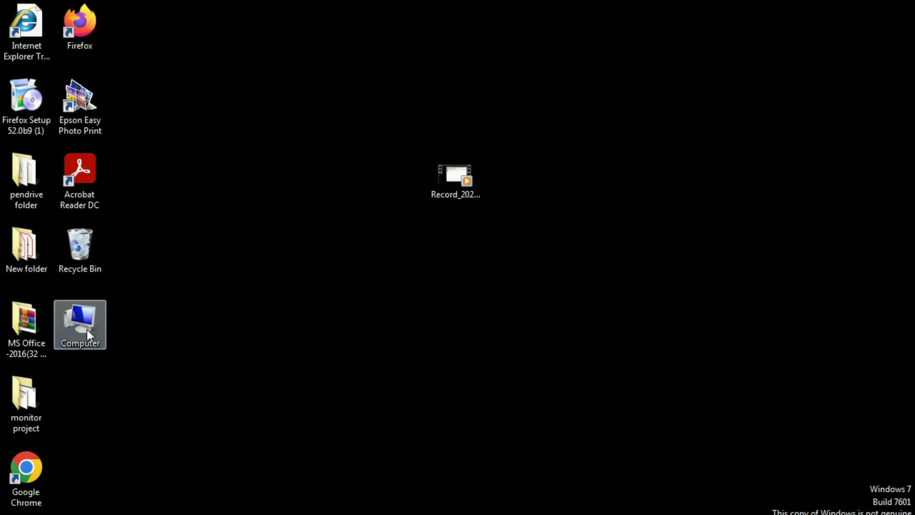
- Open Computer from the desktop to check the newly written USB drive
right_click(87, 330)
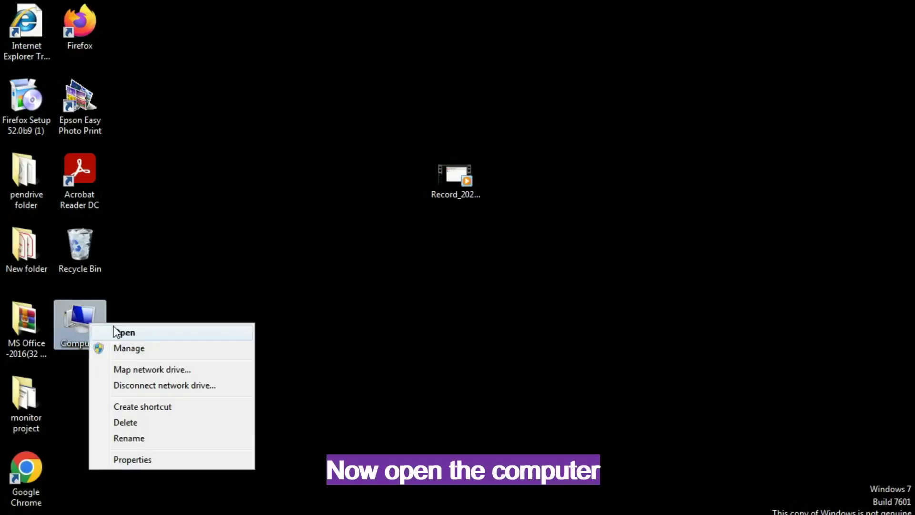
left_click(116, 336)
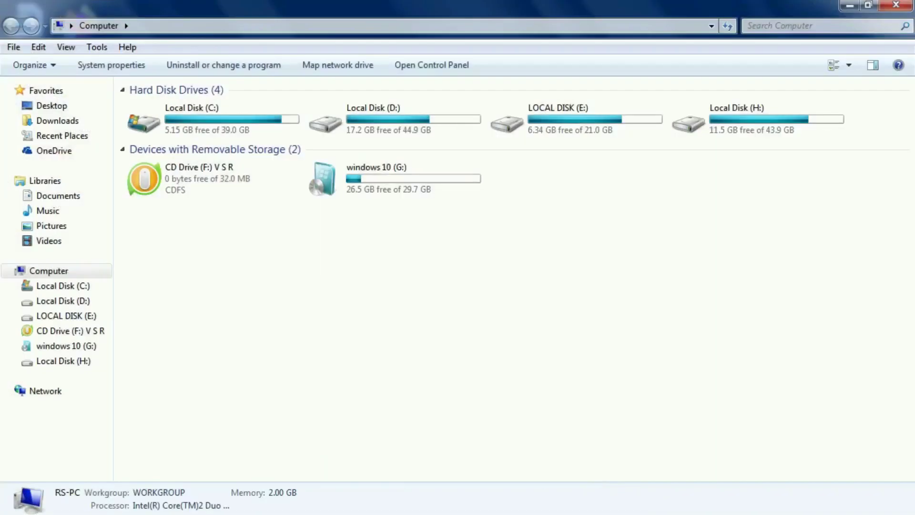